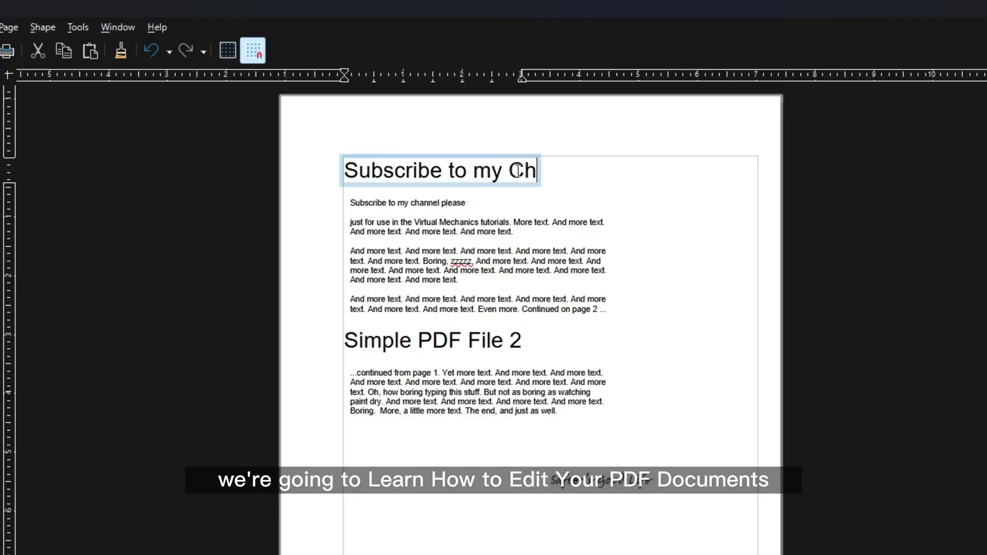
- Type 'Channel' after 'Subscribe to my ' in the heading text box
type("annel")
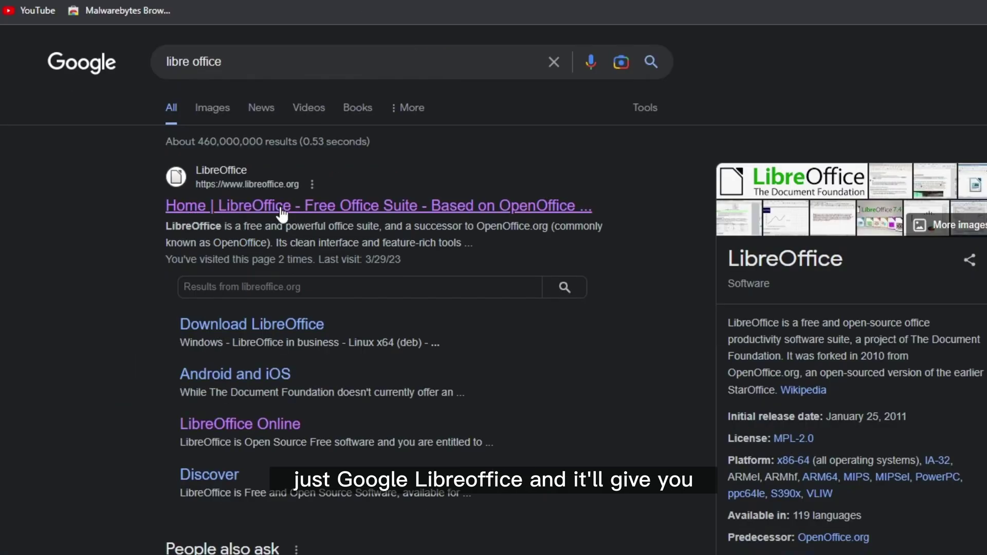
- Go from the LibreOffice search result to the Download LibreOffice page
left_click(166, 178)
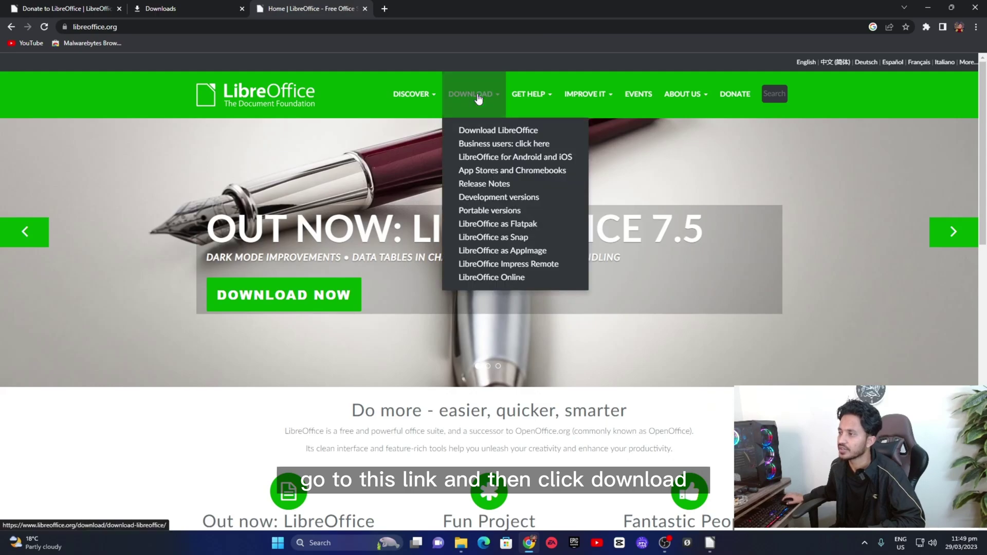
mouse_move(476, 98)
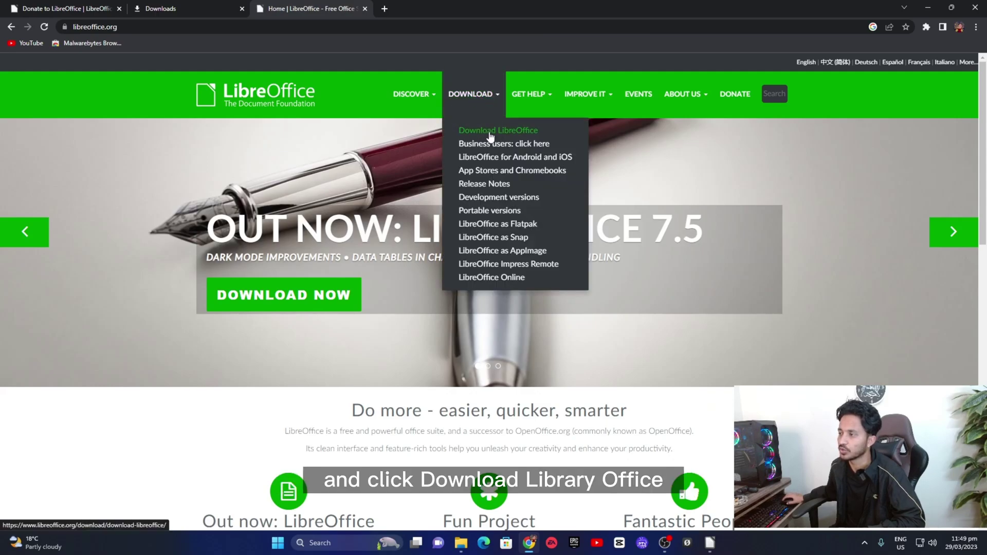
left_click(516, 134)
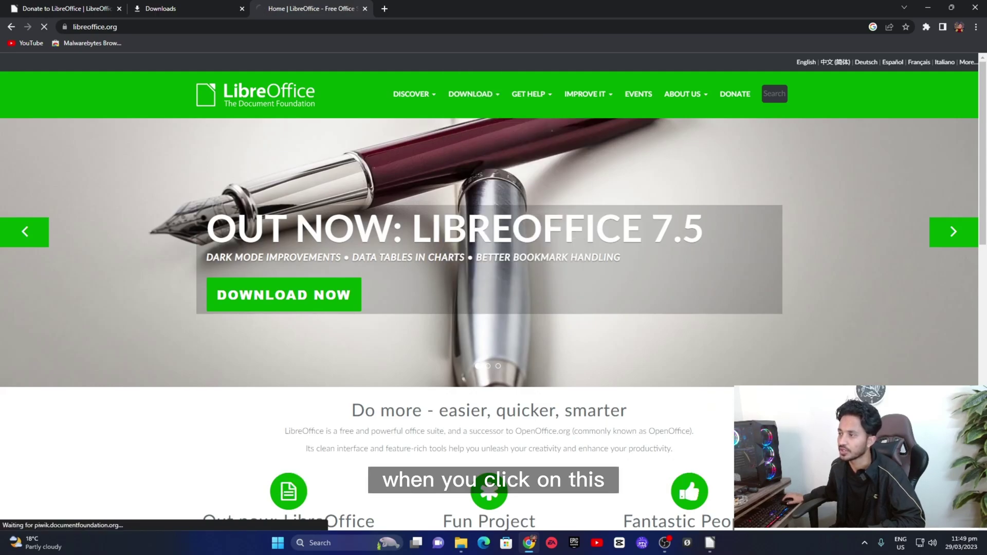
- Scroll to version 7.5.1 and keep Windows (64-bit) as the operating system
scroll(416, 197, "down", 3)
scroll(395, 244, "up", 2)
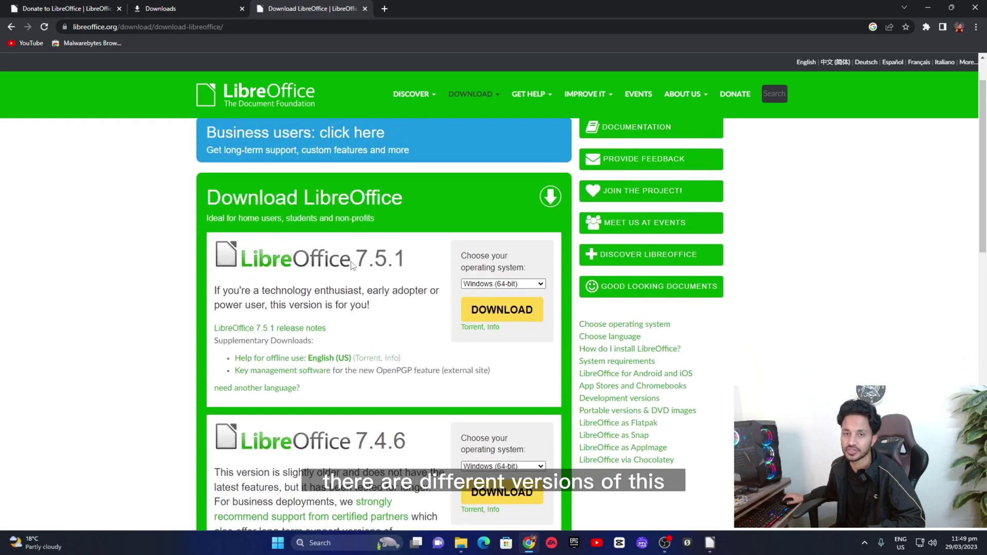
scroll(380, 262, "down", 1)
scroll(375, 237, "down", 8)
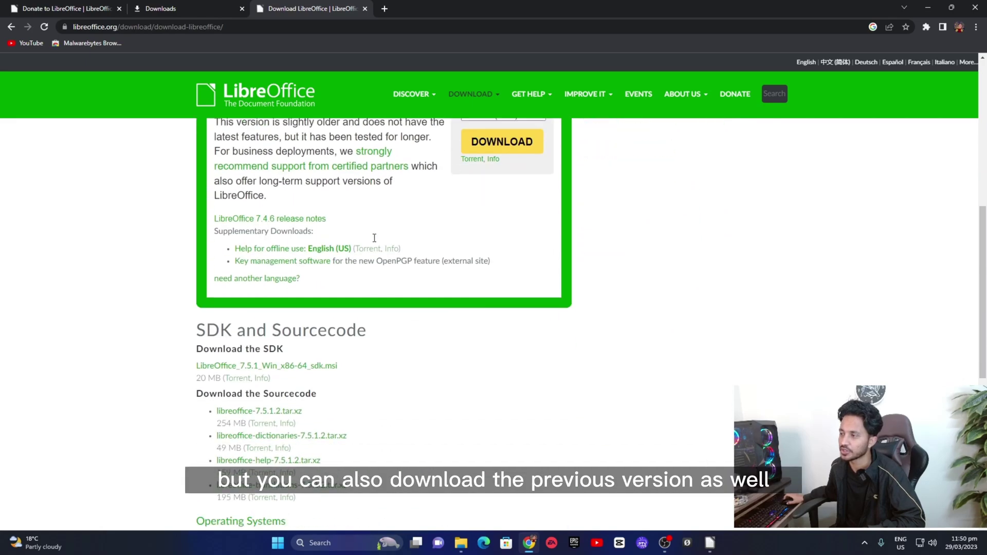
scroll(353, 254, "up", 4)
scroll(354, 254, "up", 6)
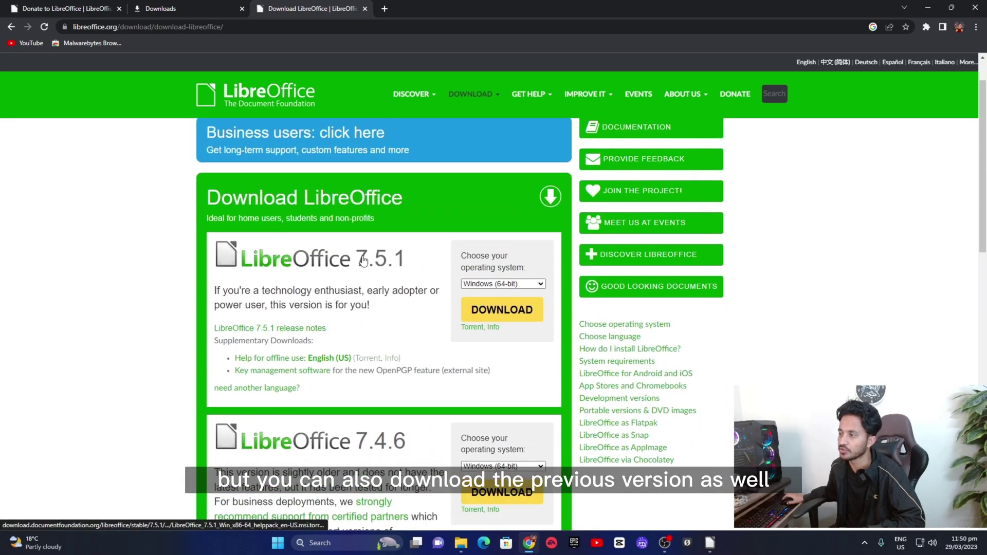
scroll(371, 261, "down", 2)
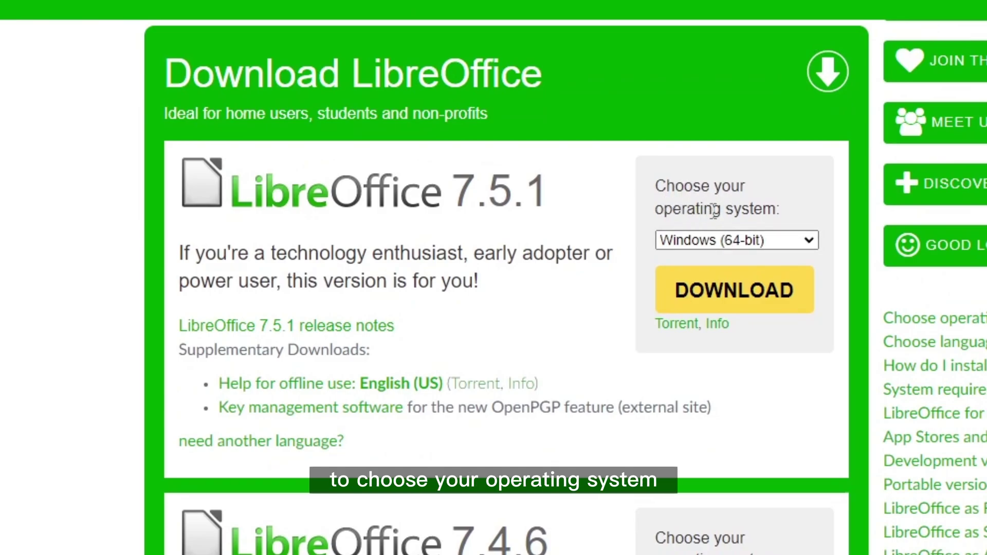
left_click(748, 240)
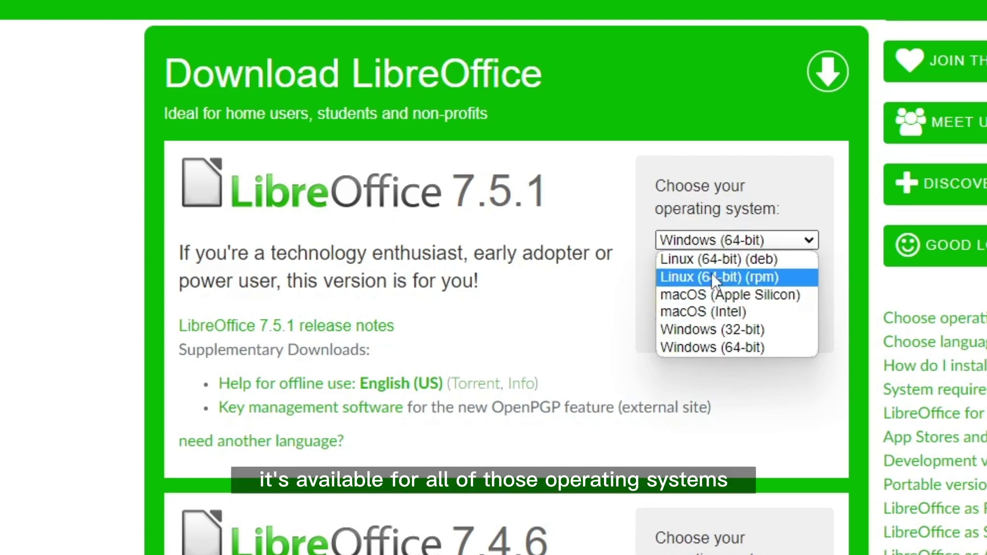
left_click(596, 242)
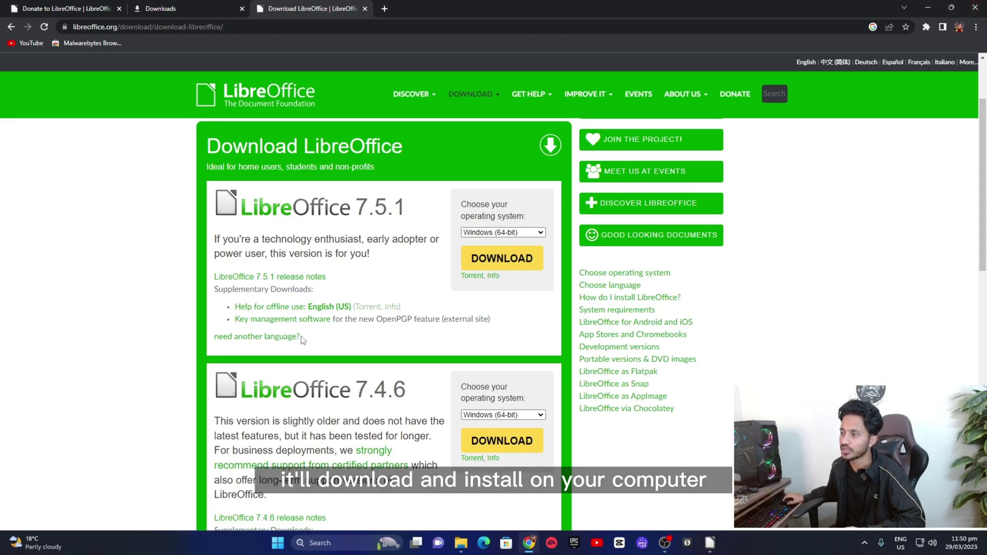
- Minimize the browser, return to LibreOffice, and open sample (2).pdf from the Desktop via File > Open
left_click(928, 6)
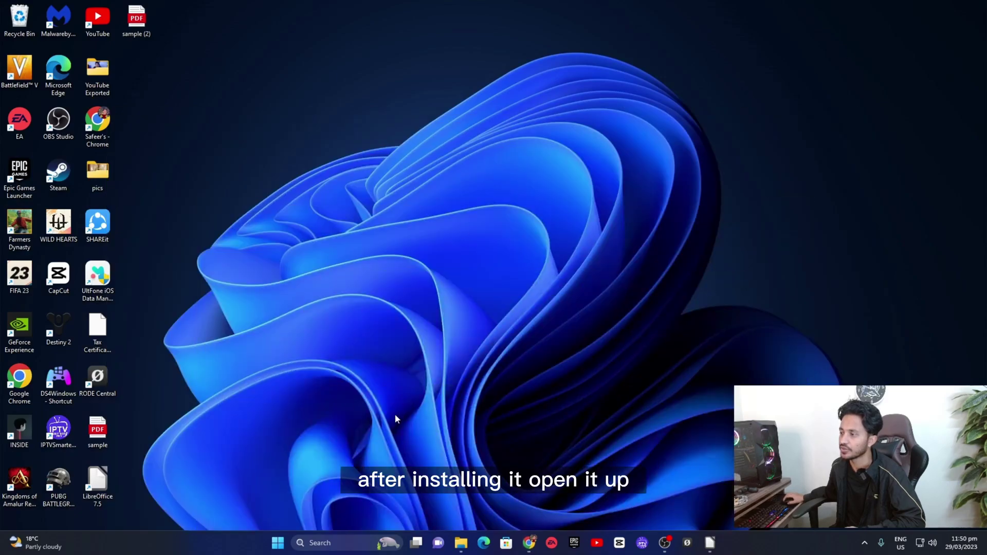
left_click(710, 543)
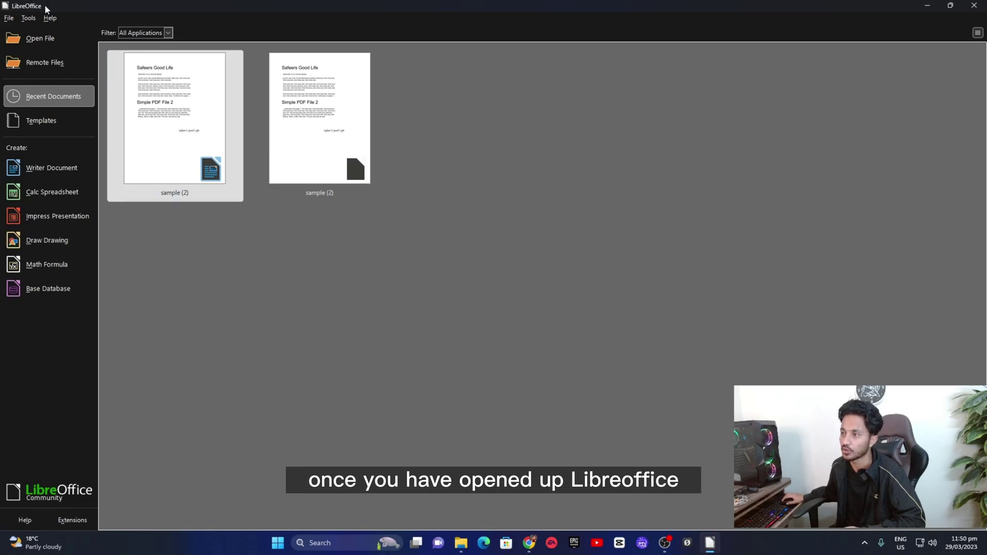
left_click(9, 18)
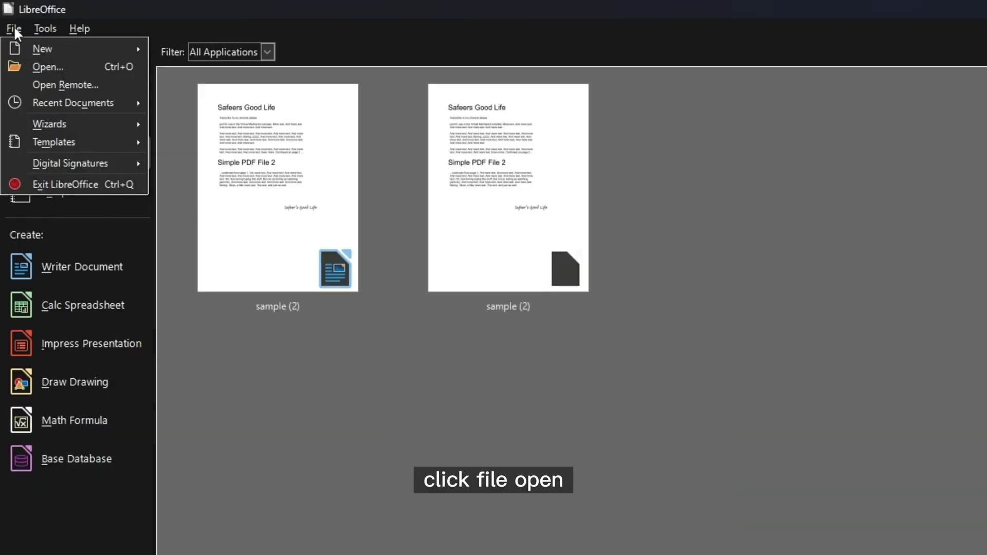
left_click(47, 69)
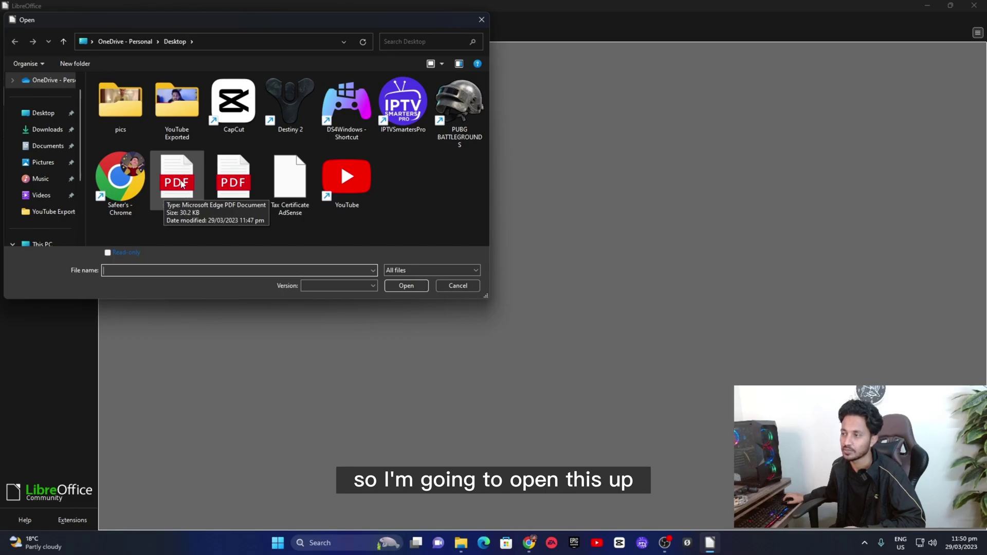
left_click(182, 184)
double_click(182, 181)
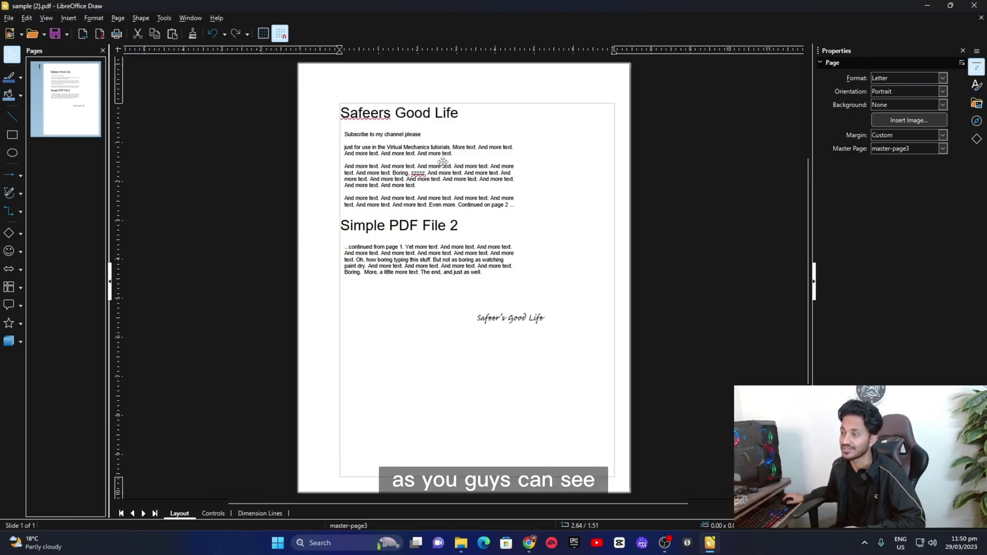
- Overwrite the 'Safeers Good Life' title with 'Subscribe to my Channel', then deselect
left_click(405, 134)
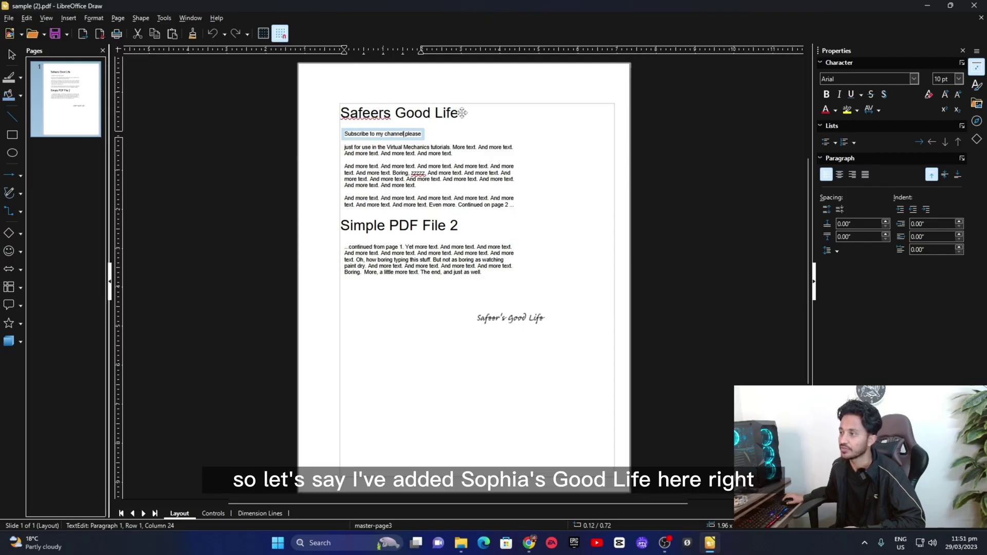
left_click(457, 112)
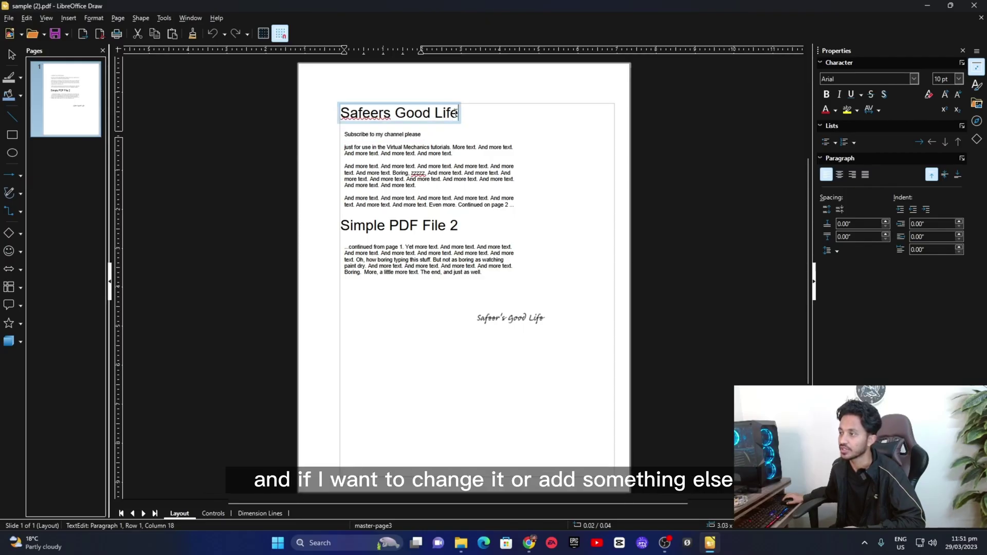
key("End")
key("shift+Home")
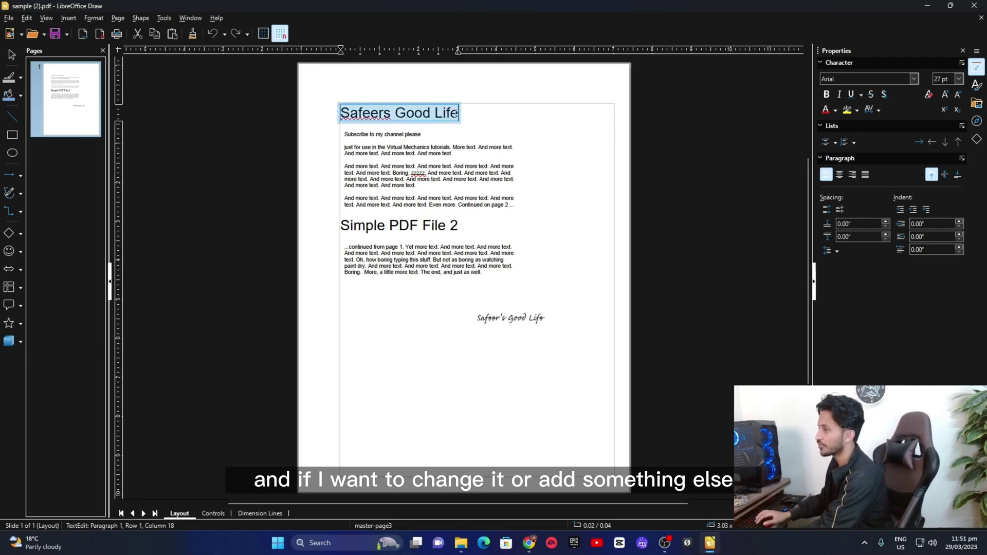
type("Subscribe to my")
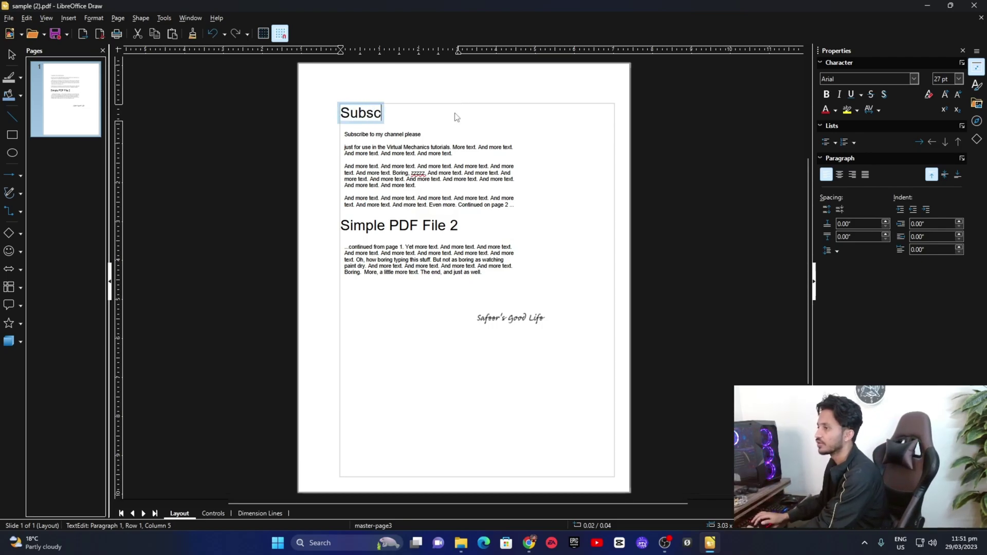
type(" Channel")
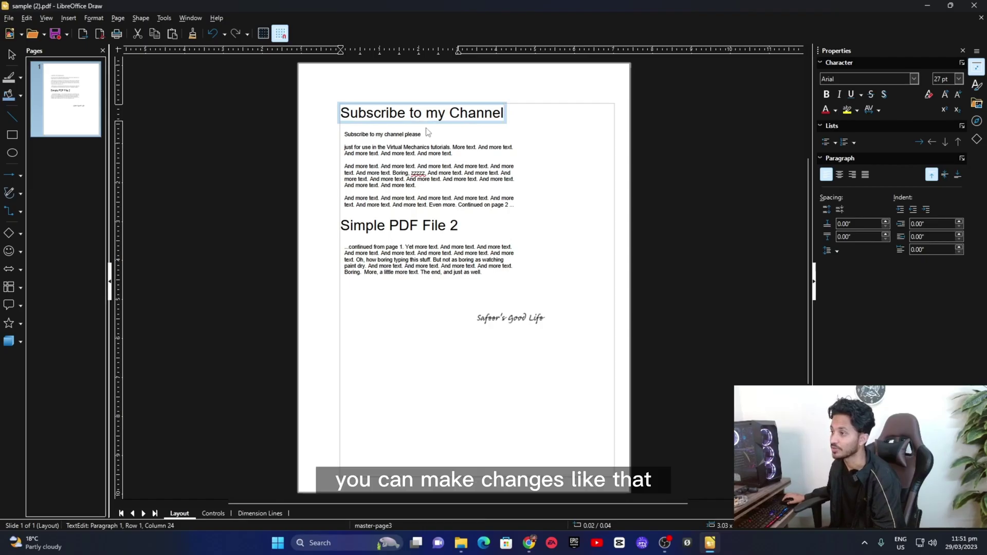
left_click(401, 135)
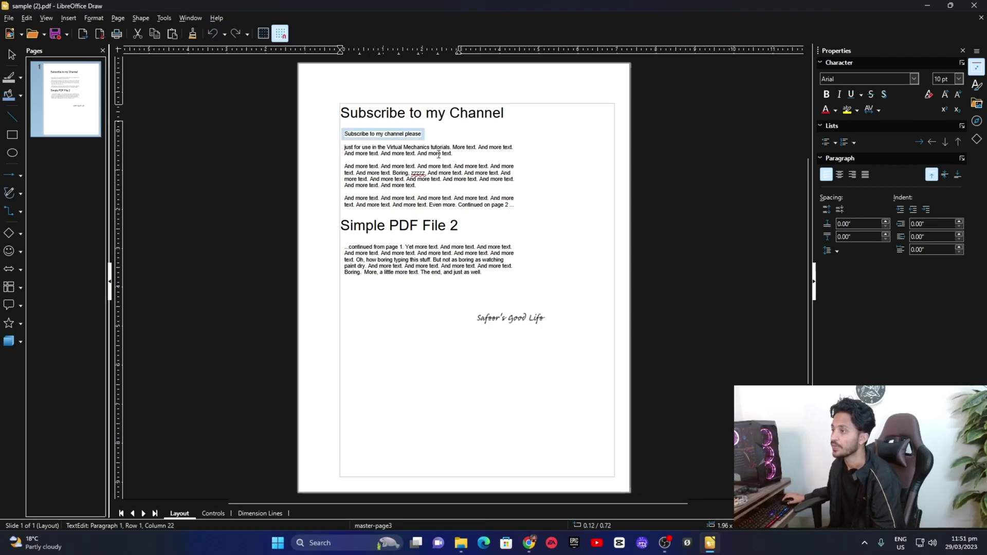
left_click(448, 150)
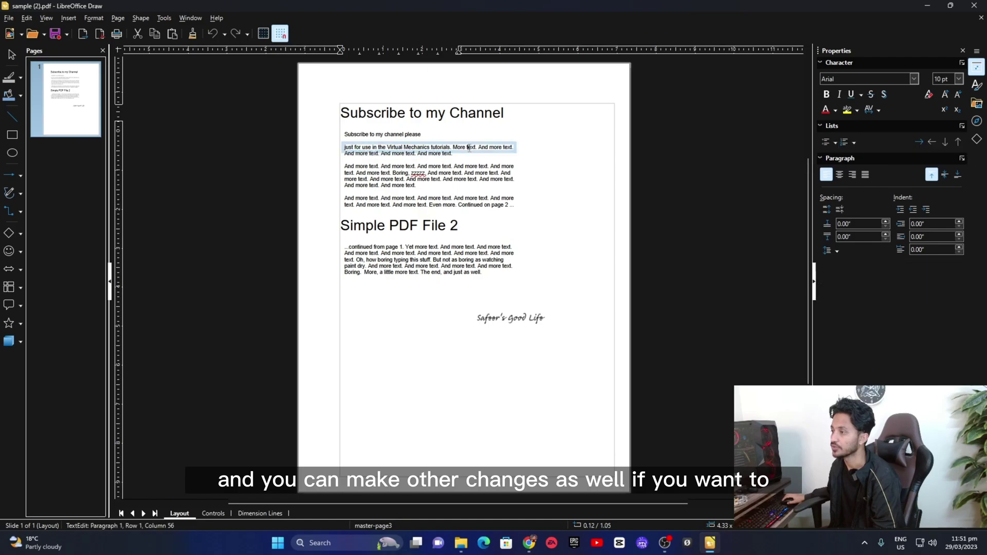
left_click(200, 190)
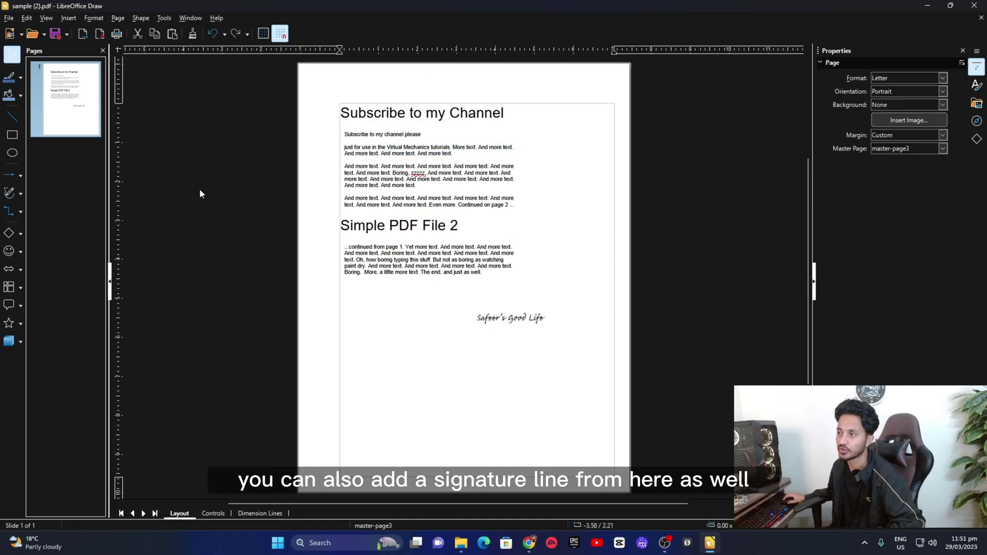
- Insert a signature line below the handwritten signature, skipping certificate selection
left_click(70, 19)
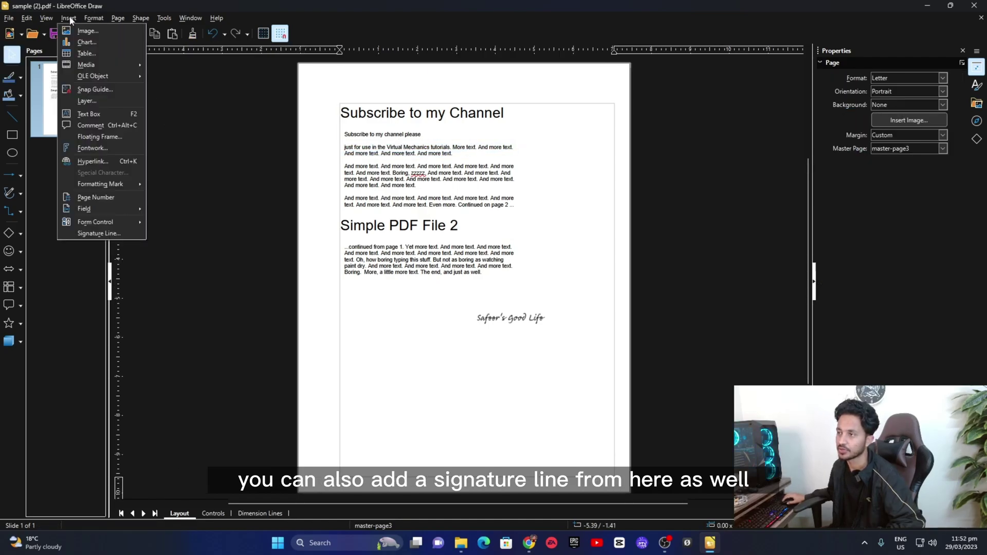
left_click(99, 234)
left_click_drag(450, 289, 551, 298)
left_click(628, 358)
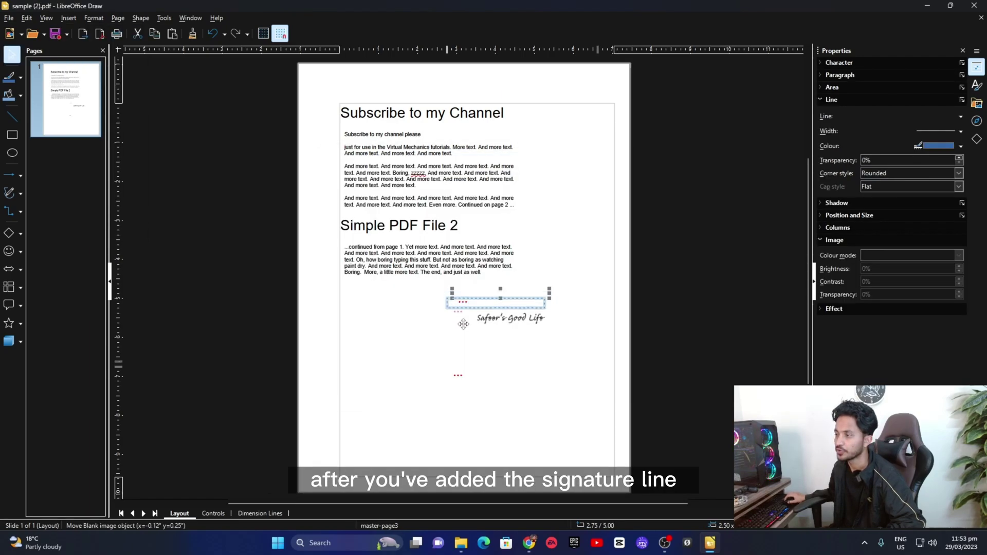
left_click(206, 230)
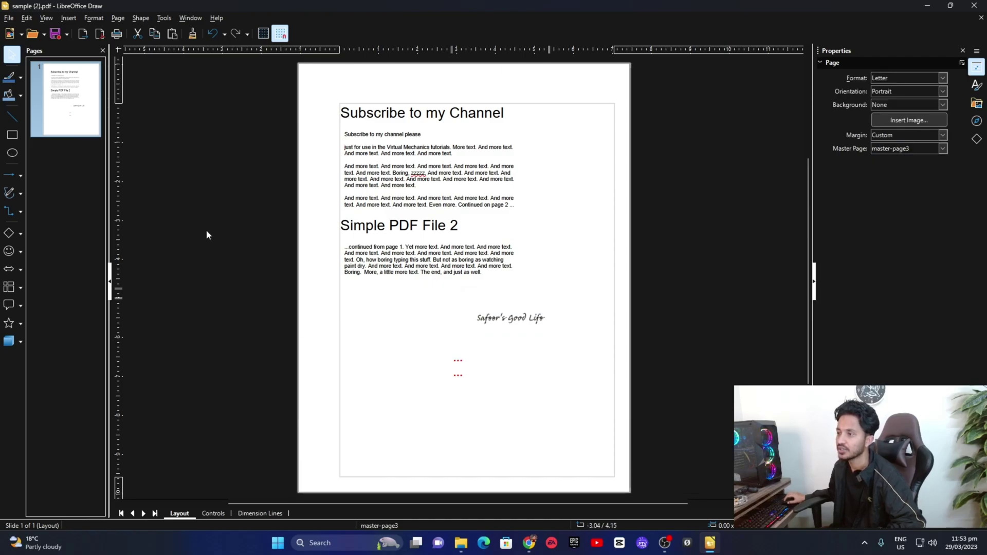
left_click(9, 18)
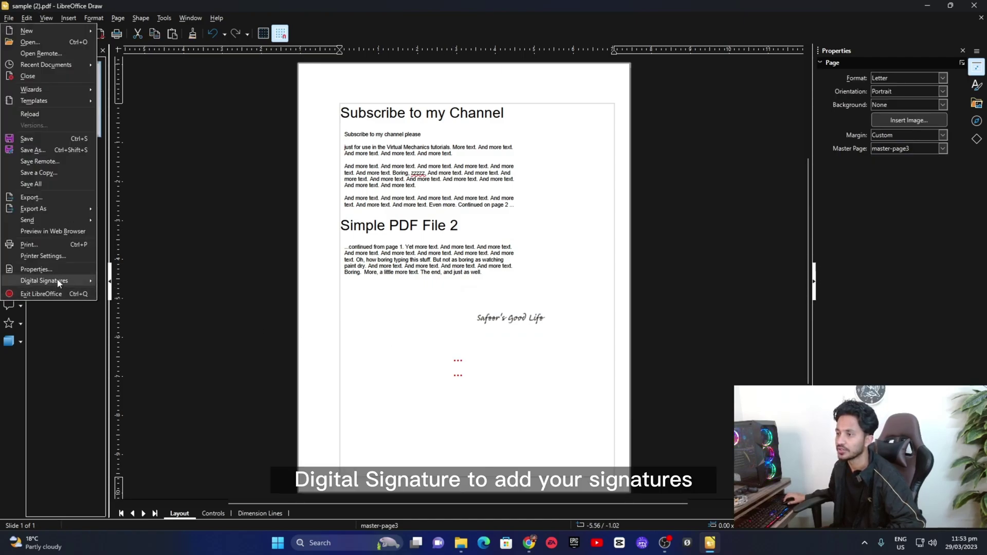
mouse_move(58, 281)
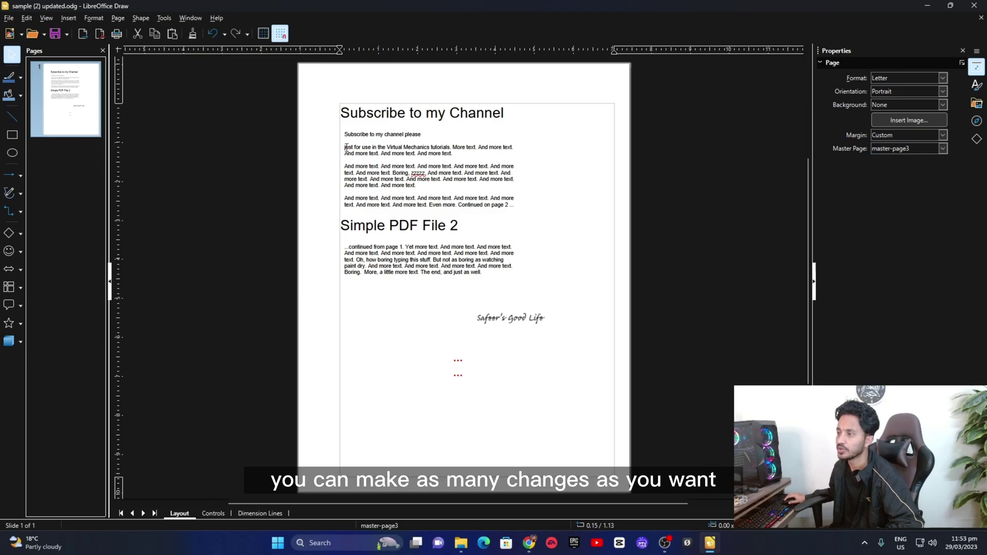
- Highlight the Virtual Mechanics tutorials line yellow and size the next paragraph's first line to 13 pt
left_click_drag(344, 148, 515, 160)
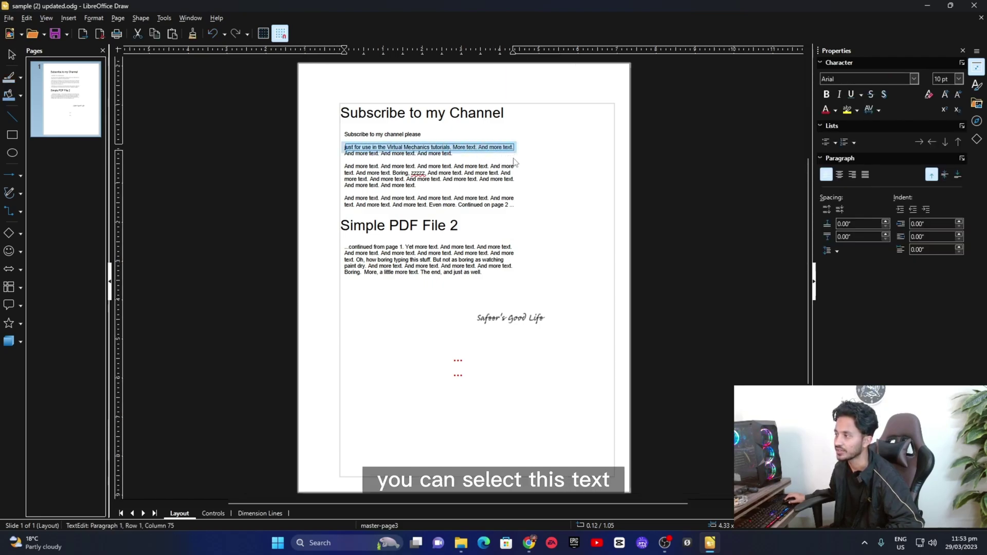
left_click(850, 110)
left_click(468, 166)
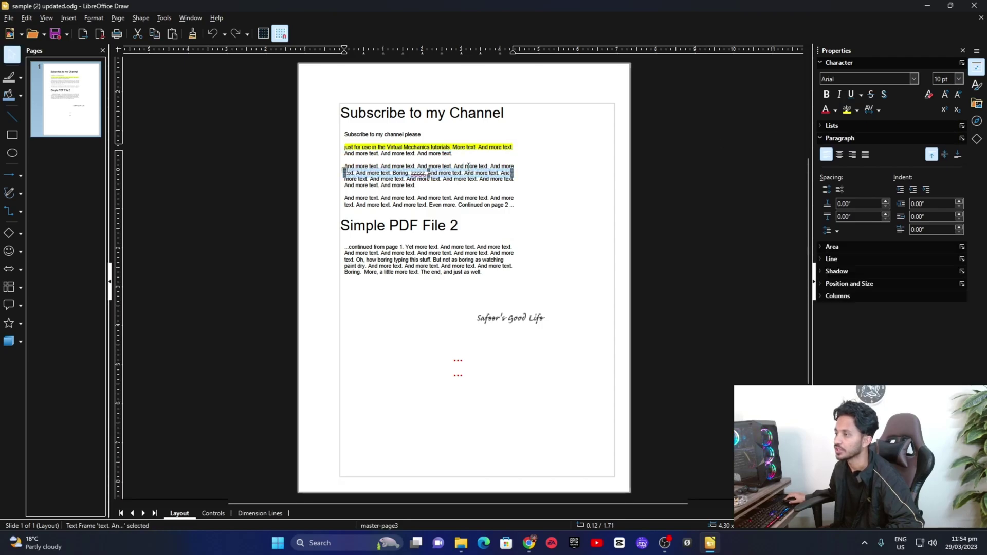
triple_click(468, 166)
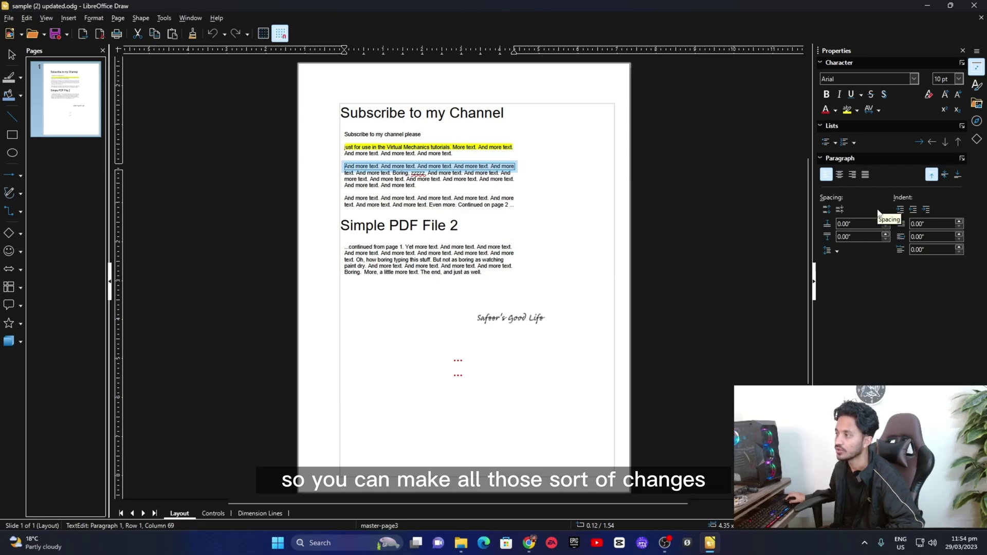
left_click(946, 94)
left_click(946, 94)
left_click(946, 94)
left_click(946, 94)
left_click(946, 95)
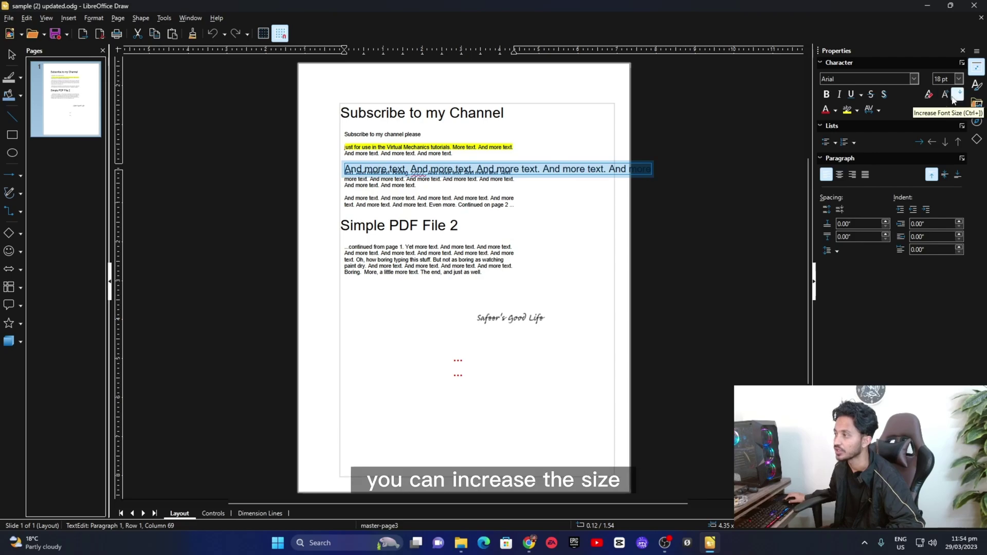
left_click(958, 95)
left_click(958, 94)
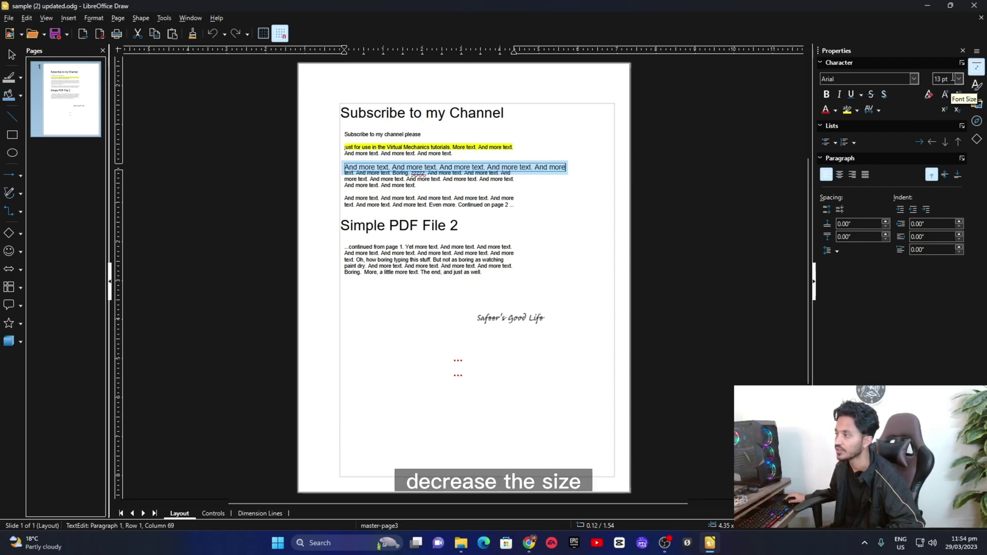
- Set that line to Arial Black and shrink it to fit the frame
left_click(914, 78)
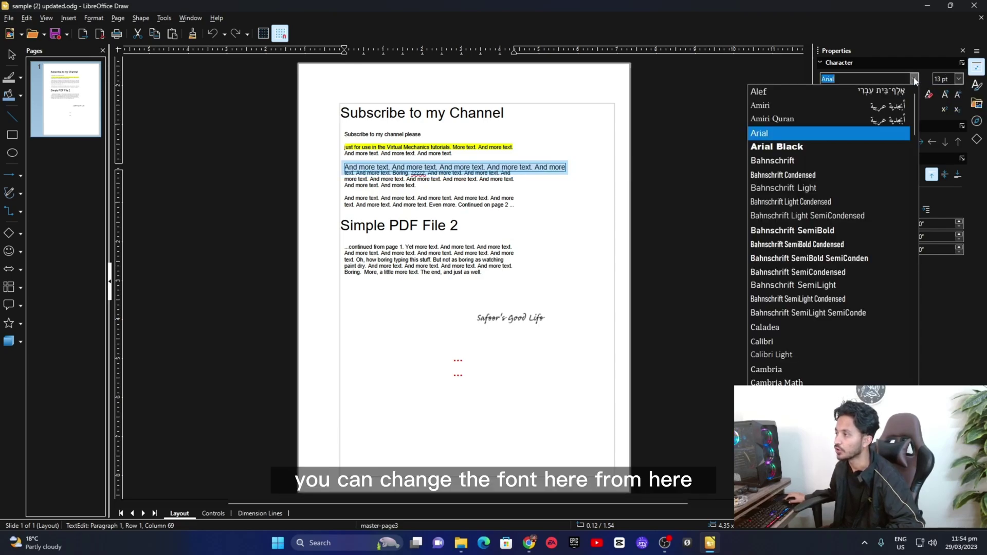
left_click(829, 150)
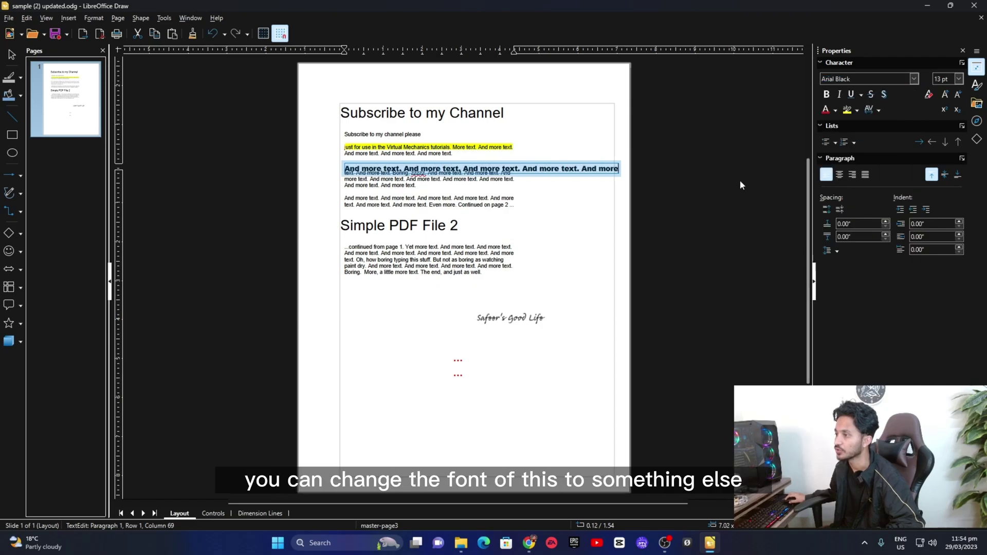
left_click(958, 94)
left_click(958, 94)
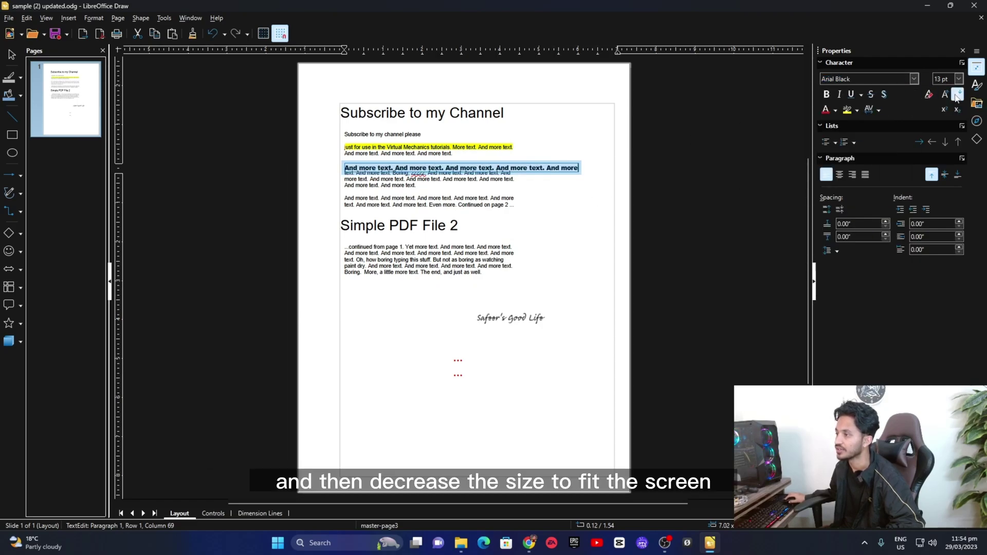
left_click(957, 94)
left_click(584, 198)
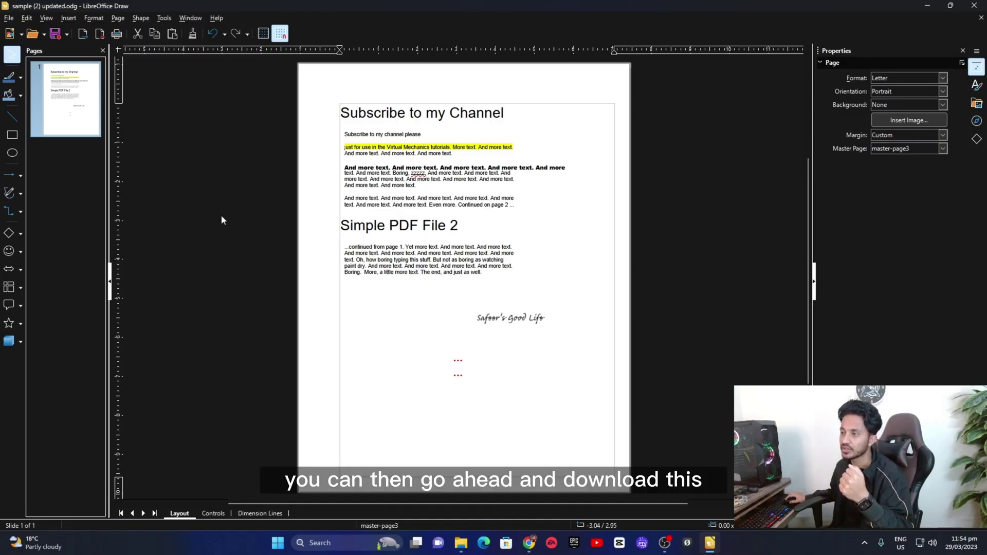
- Export the drawing as PDF with the default export settings
left_click(10, 18)
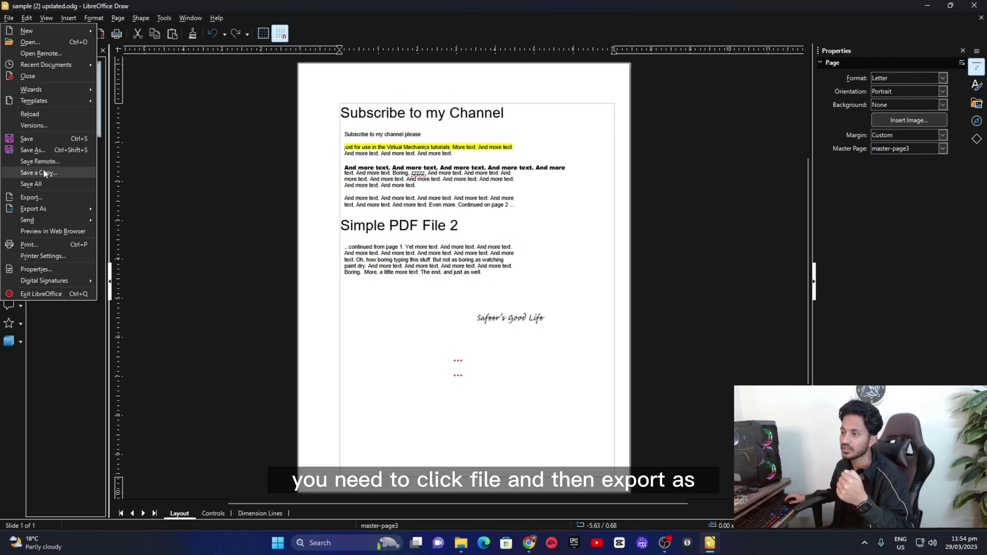
mouse_move(50, 208)
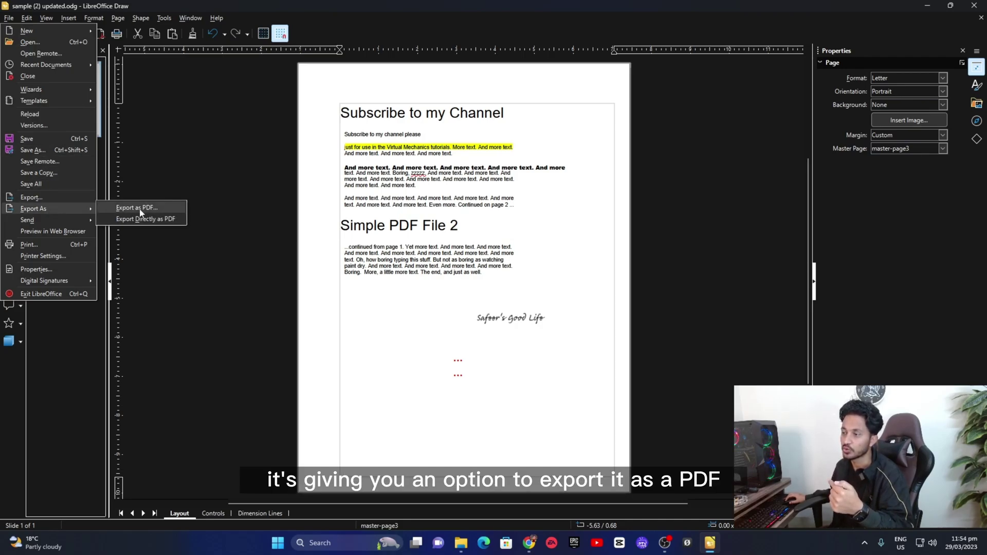
left_click(158, 211)
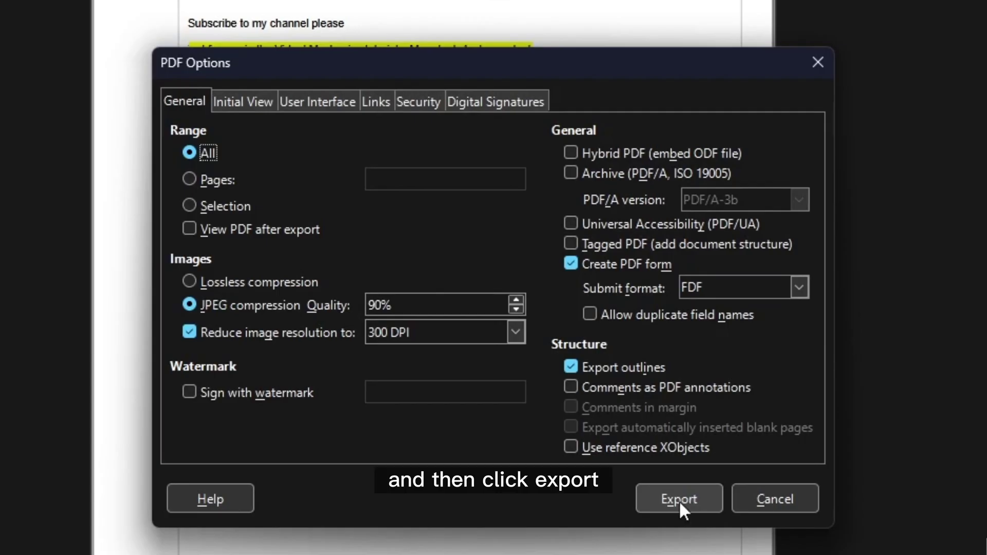
left_click(583, 367)
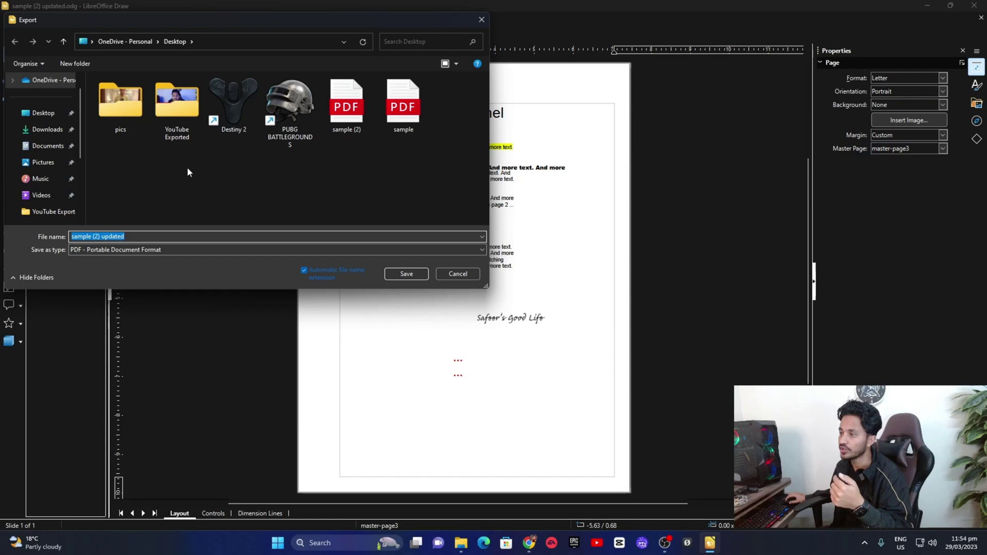
- Save it to the Desktop as 'sample (2) updated 1.pdf' and open it in Edge
left_click(139, 237)
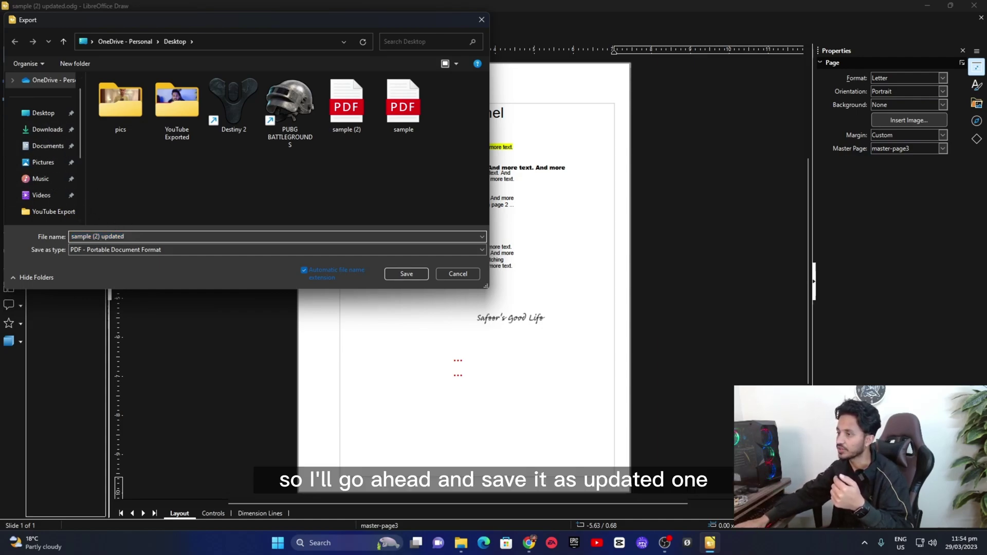
type("1")
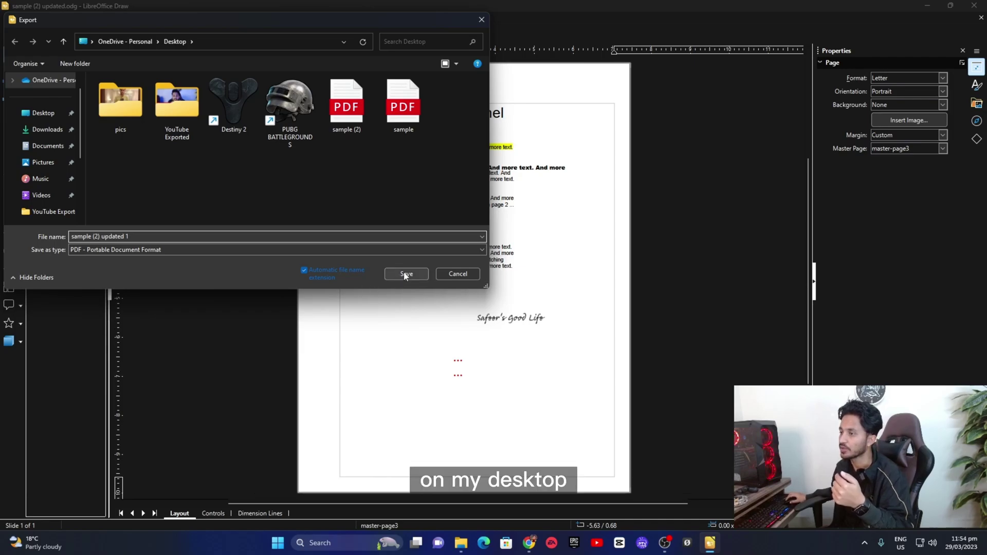
left_click(46, 113)
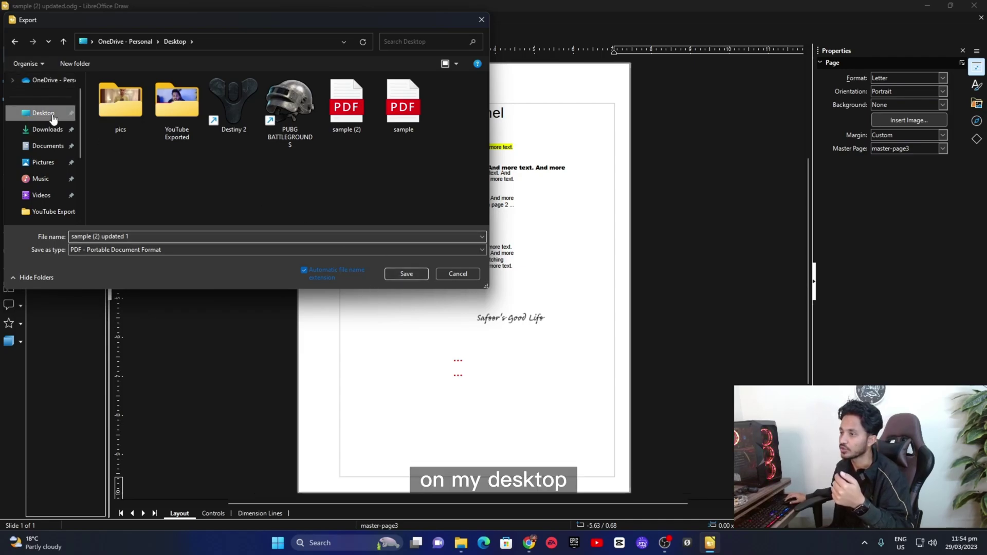
left_click(407, 274)
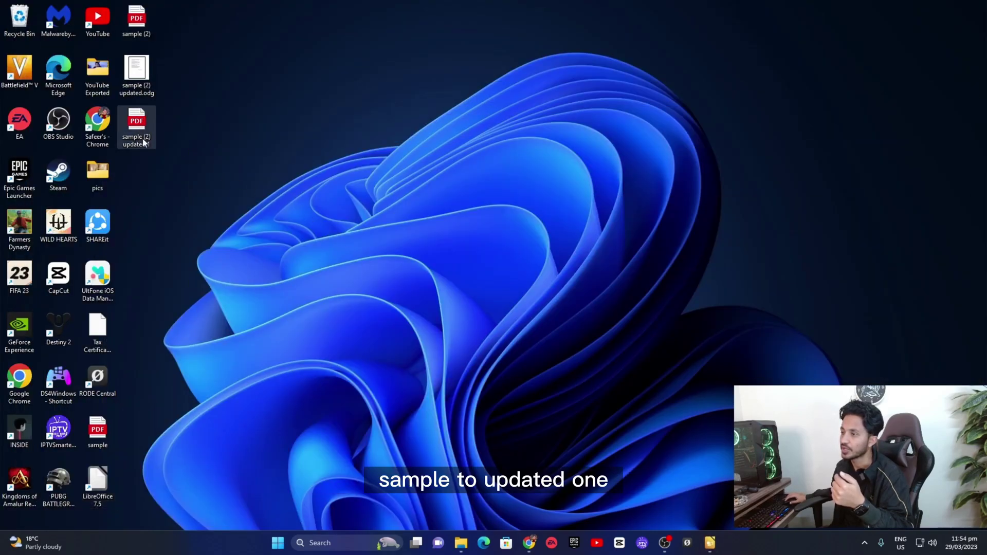
double_click(137, 120)
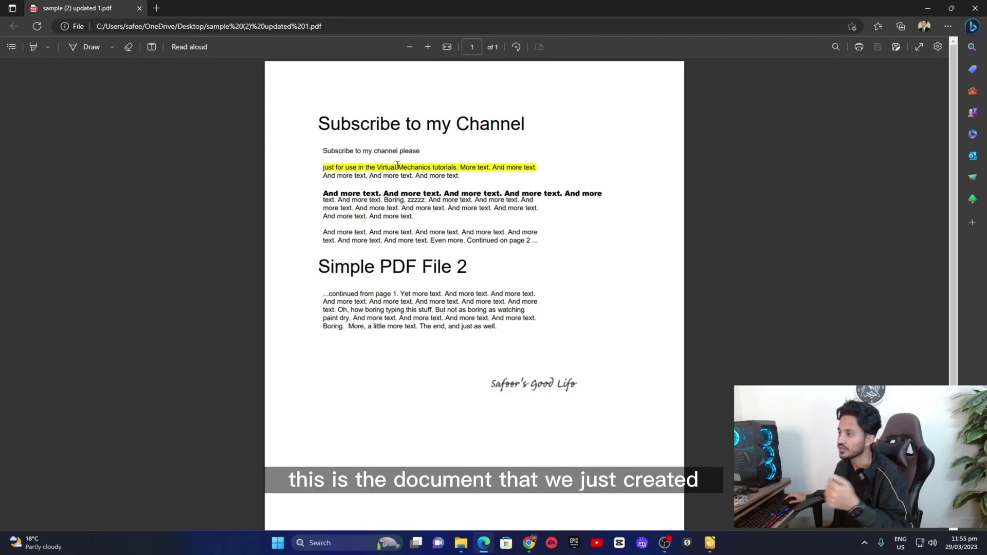
- Zoom into and scroll the PDF to review the heading, yellow highlight and Arial Black line
scroll(436, 161, "up", 2)
scroll(436, 161, "up", 1)
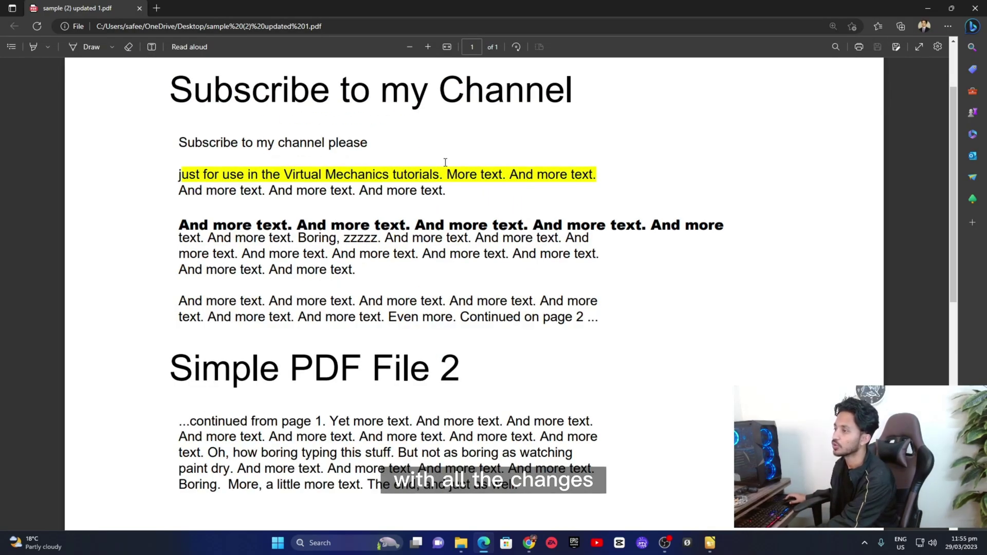
scroll(460, 204, "down", 3)
scroll(460, 205, "up", 5)
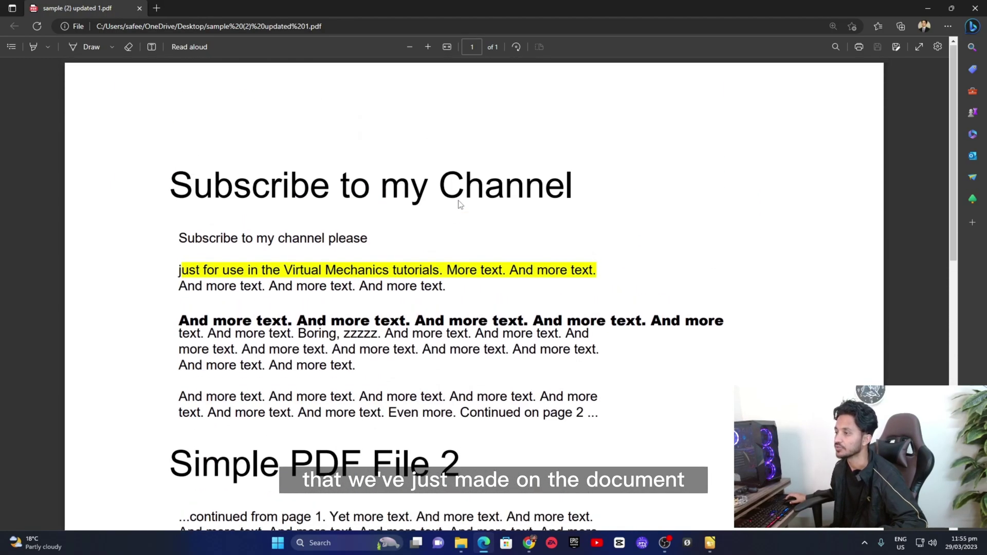
scroll(460, 204, "down", 3)
scroll(460, 204, "up", 2)
scroll(460, 205, "up", 2)
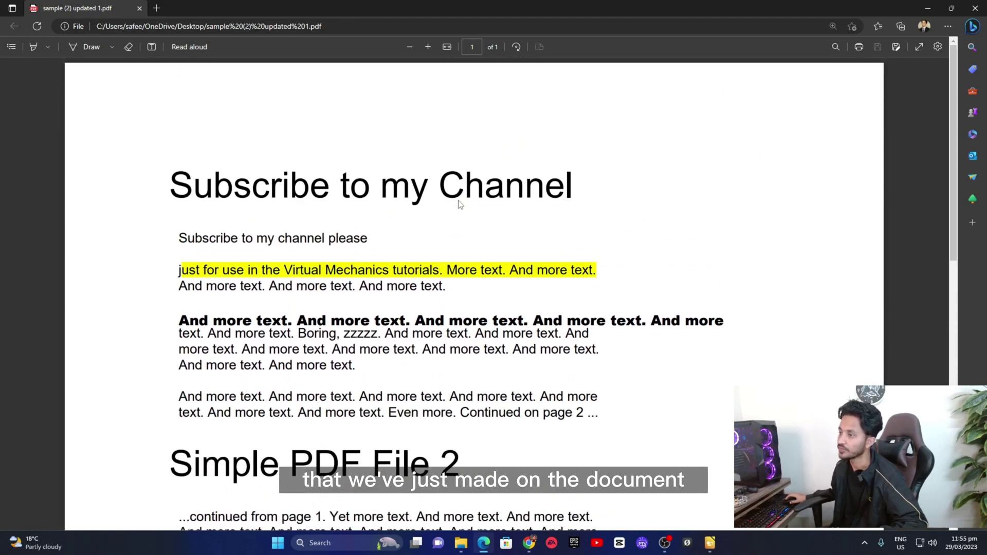